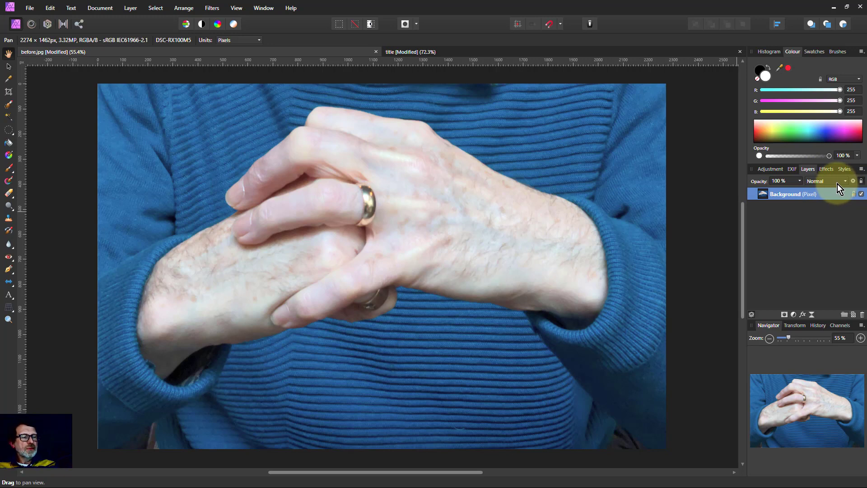
# Add a new pixel layer above the Background, pick the Paint Brush, and set the layer to Overlay
pyautogui.click(853, 316)
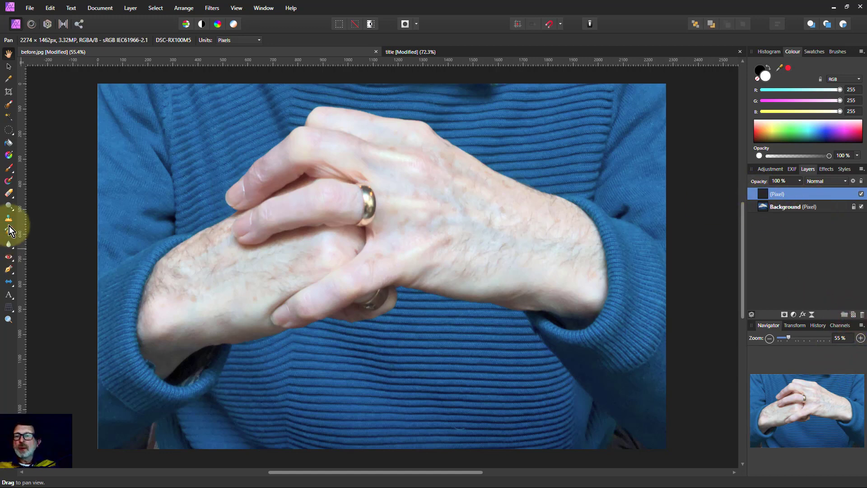
pyautogui.click(12, 167)
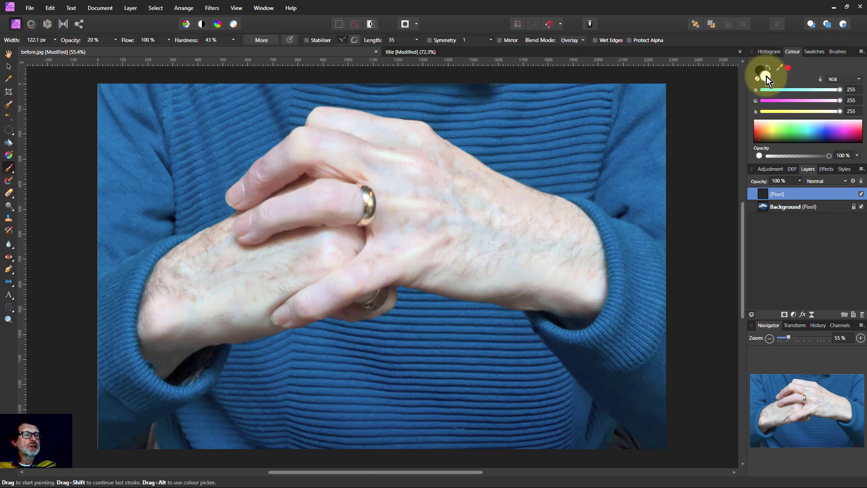
pyautogui.click(821, 185)
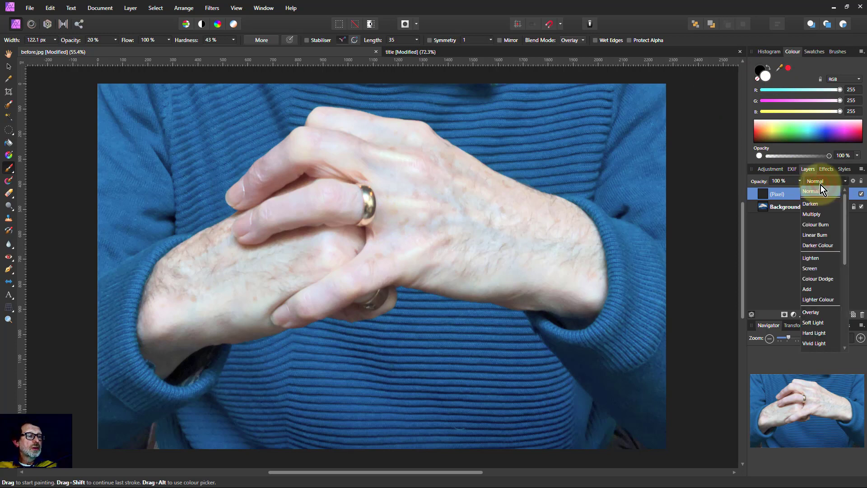
pyautogui.click(817, 315)
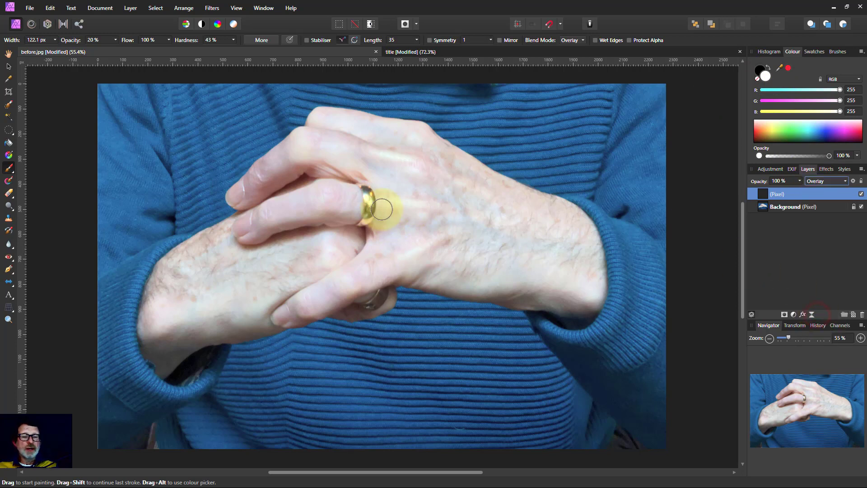
# Paint soft white 20% opacity strokes over the fingers, knuckles and back of the upper hand
pyautogui.click(376, 154)
pyautogui.click(345, 130)
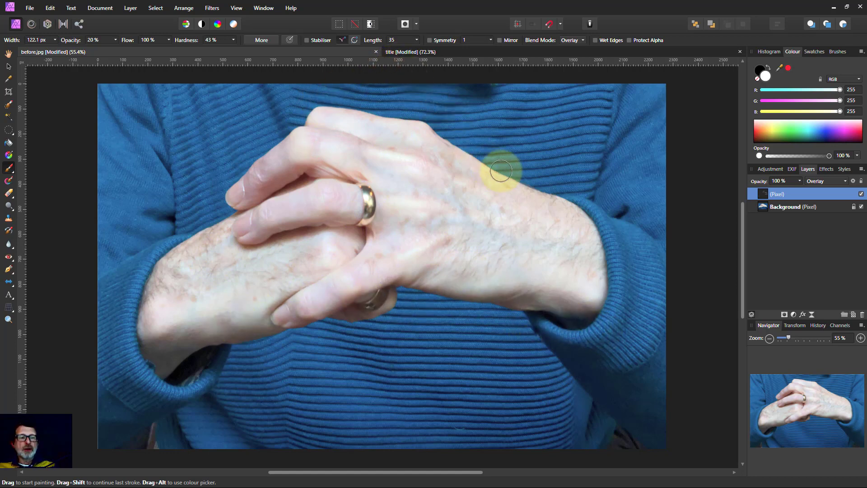
pyautogui.click(458, 168)
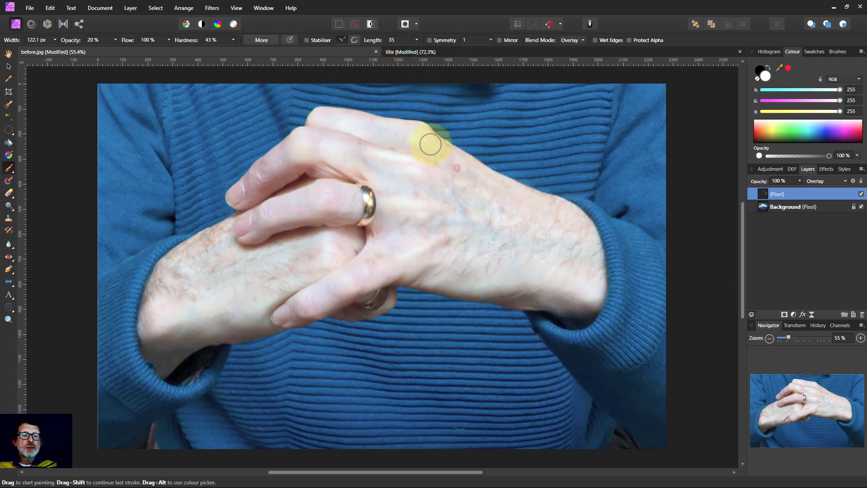
pyautogui.click(415, 136)
pyautogui.click(226, 234)
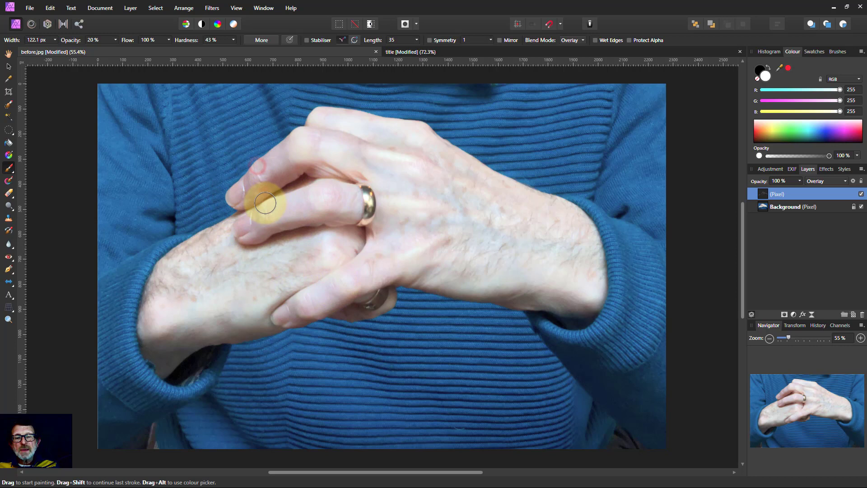
pyautogui.click(302, 308)
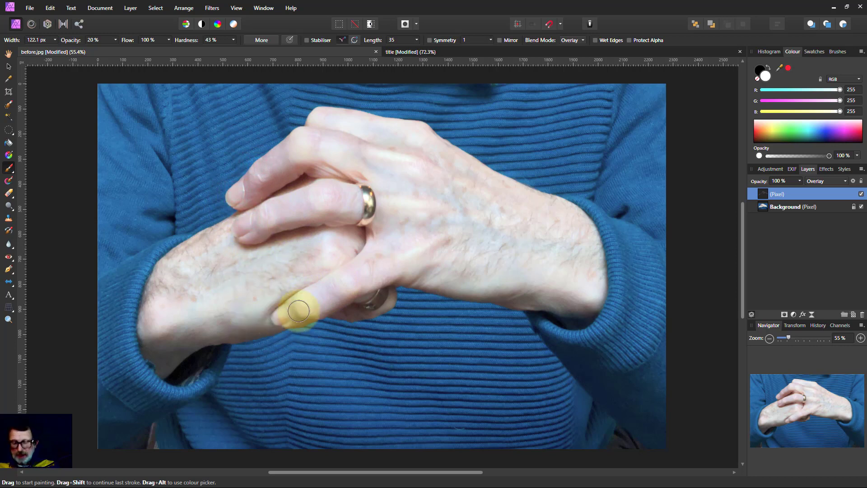
# Switch the colour to black and paint shadows across the backs of both hands, wrists and fingers
pyautogui.click(765, 80)
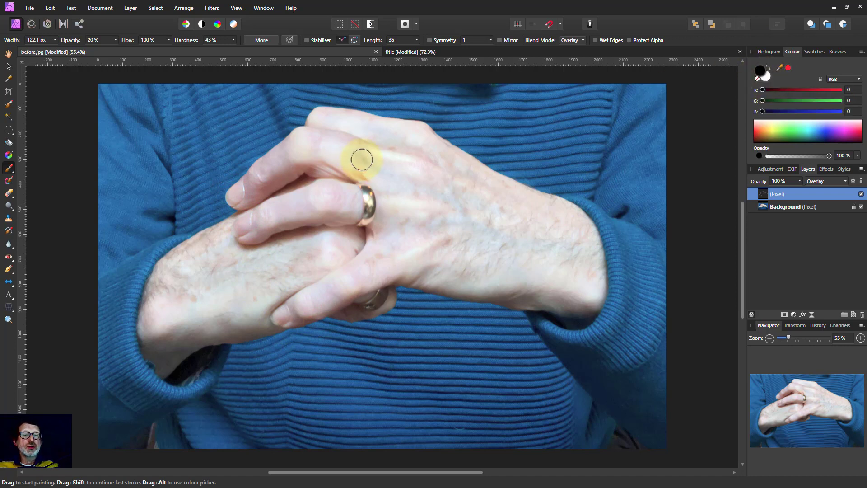
pyautogui.click(389, 178)
pyautogui.click(462, 199)
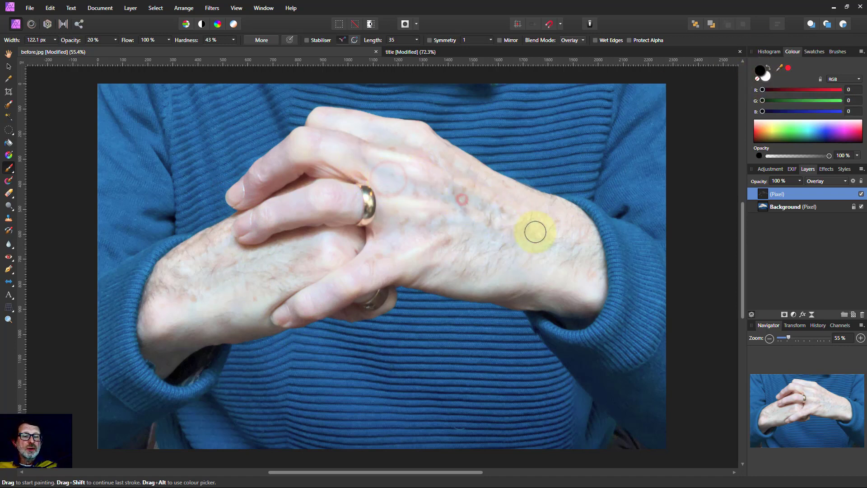
pyautogui.click(419, 230)
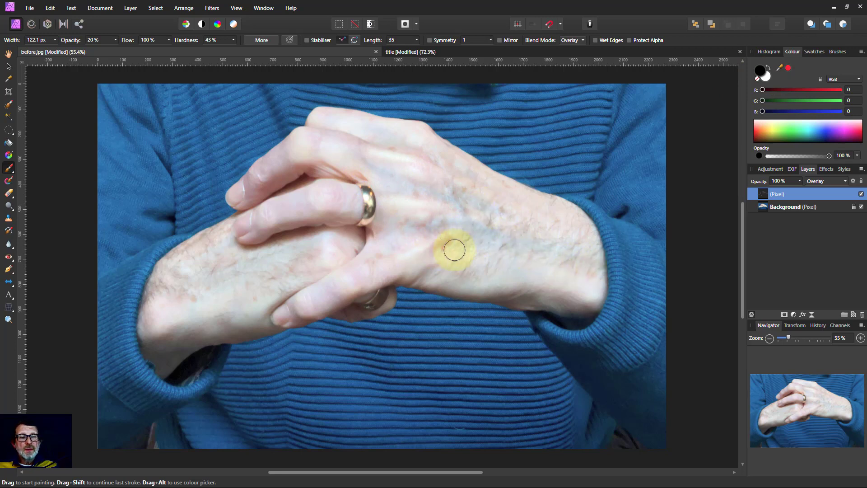
pyautogui.click(563, 311)
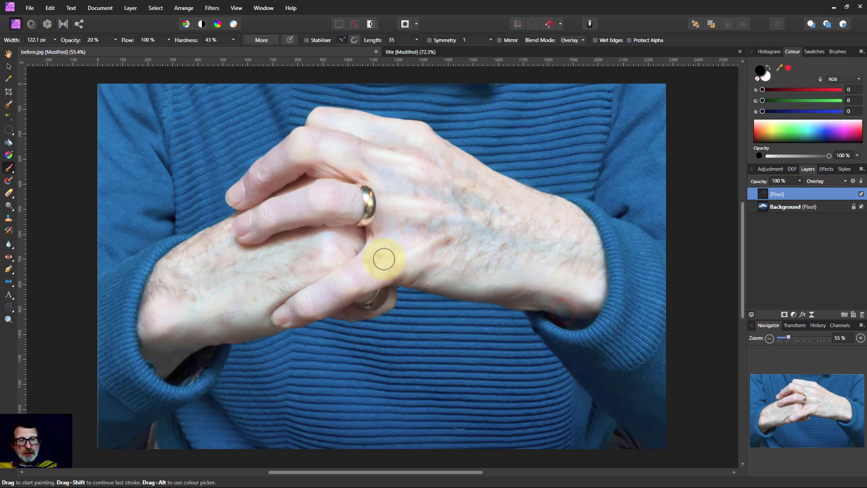
pyautogui.click(339, 168)
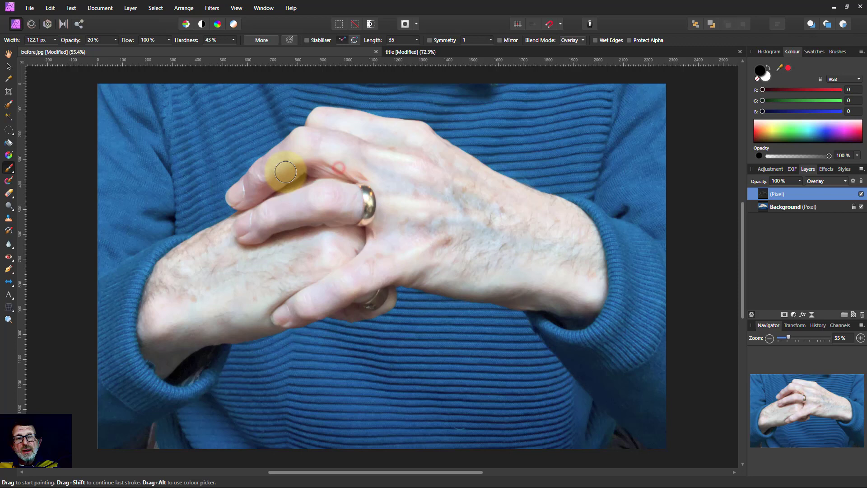
pyautogui.click(380, 293)
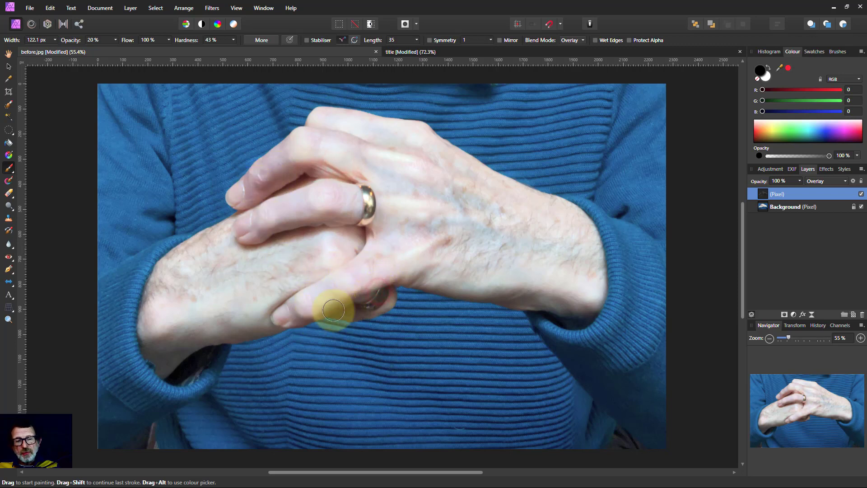
pyautogui.click(217, 344)
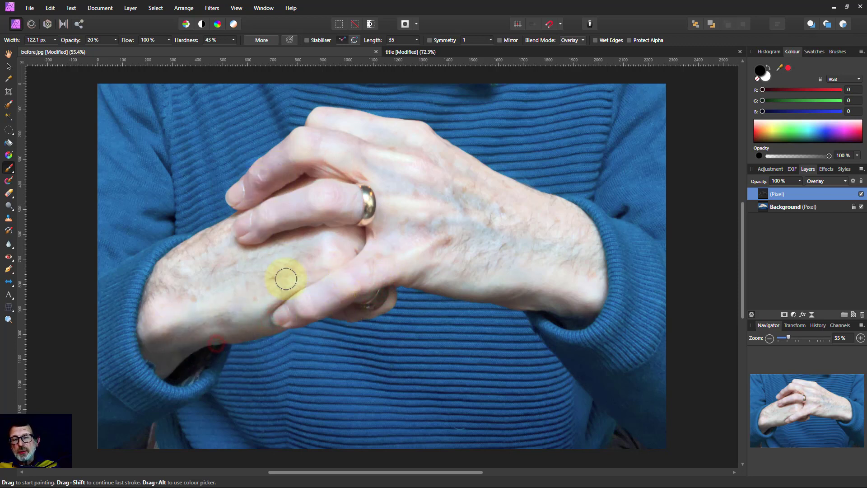
pyautogui.click(304, 235)
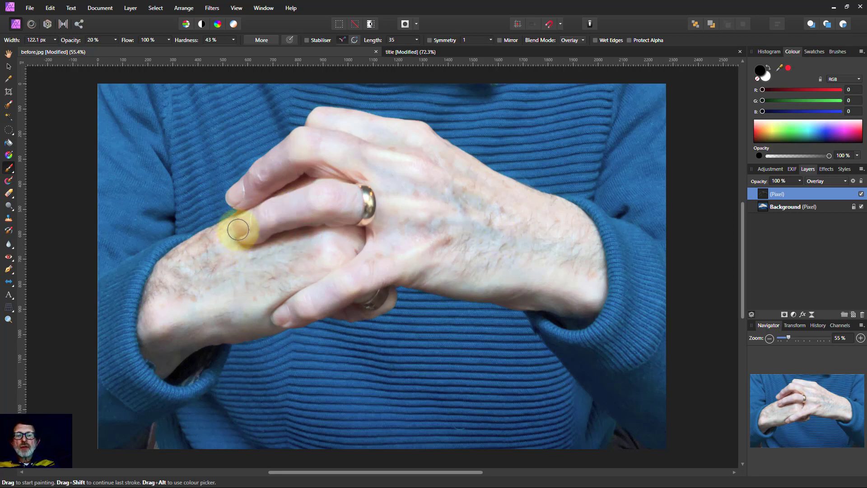
pyautogui.click(393, 235)
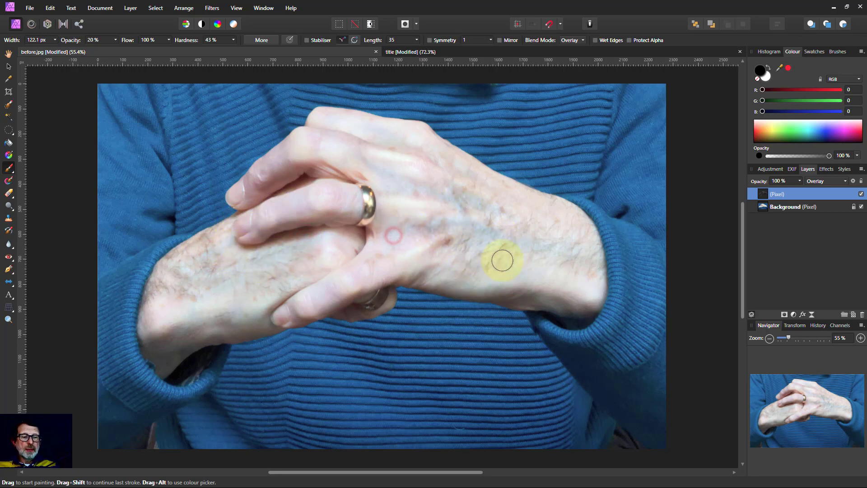
pyautogui.click(523, 234)
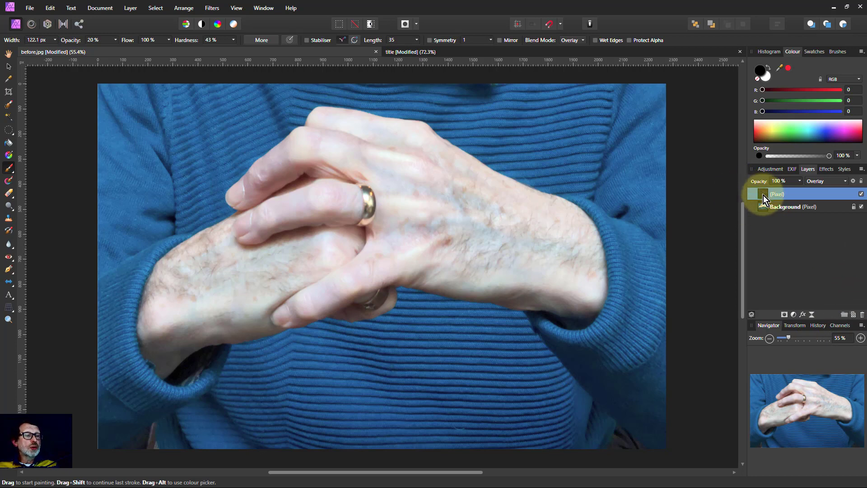
# Hide the Background layer so only the Overlay strokes show on transparency
pyautogui.click(861, 207)
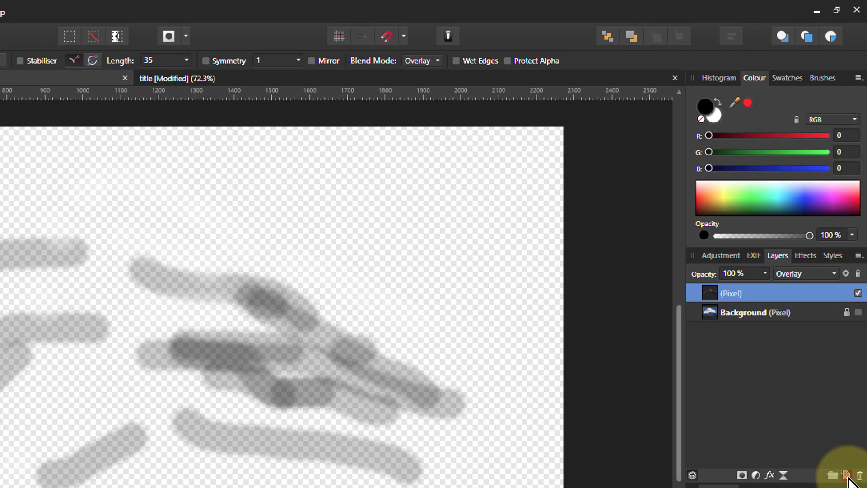
# Add a pixel layer beneath the Background, flood-fill it mid grey, and show the hands photo again
pyautogui.click(847, 476)
pyautogui.moveTo(708, 294); pyautogui.dragTo(711, 355)
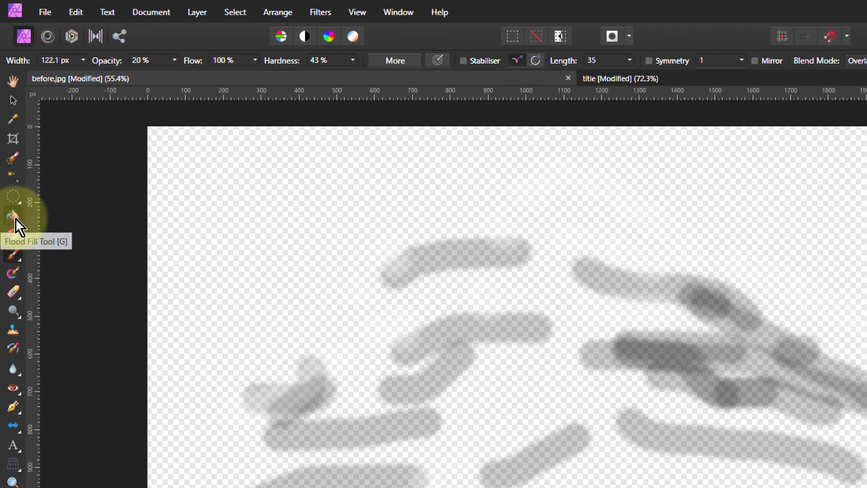
pyautogui.click(13, 216)
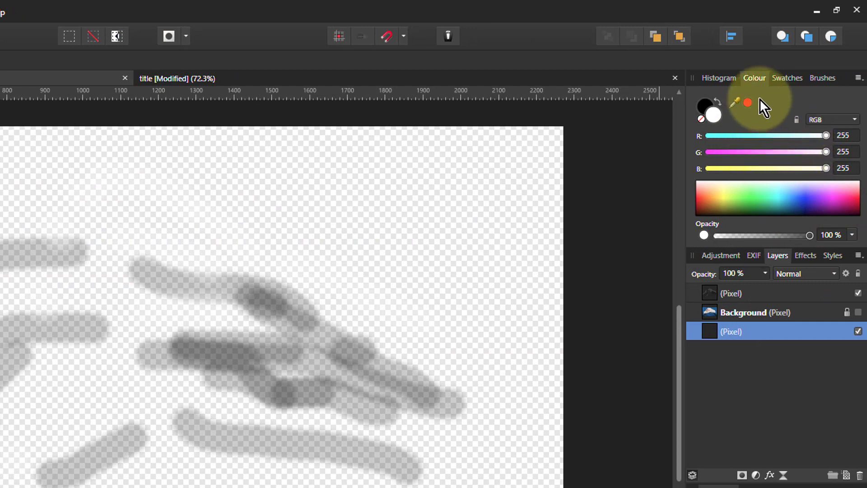
pyautogui.click(787, 79)
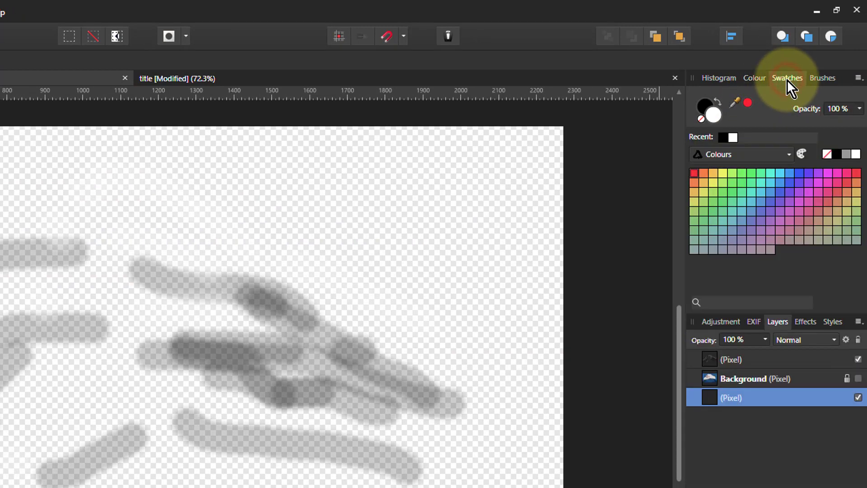
pyautogui.click(846, 154)
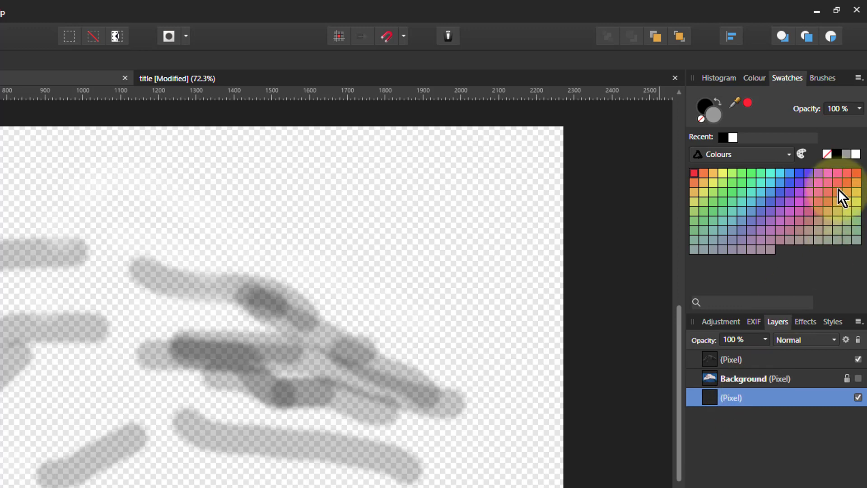
pyautogui.click(287, 364)
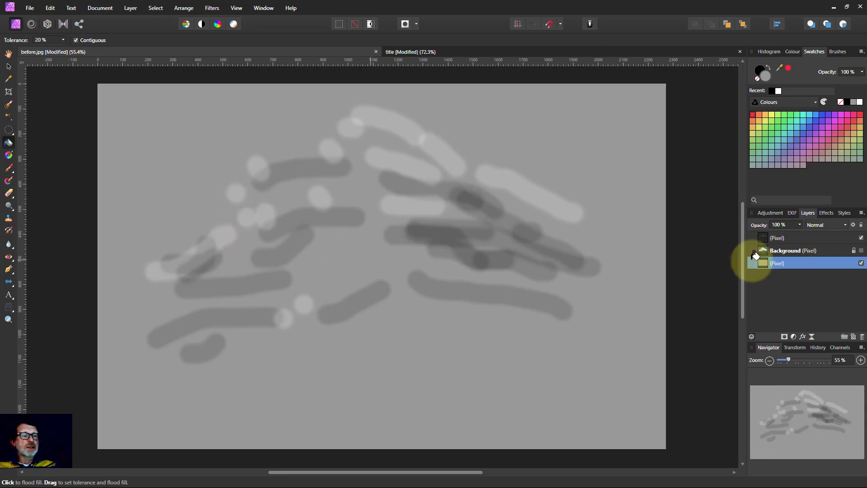
pyautogui.click(861, 250)
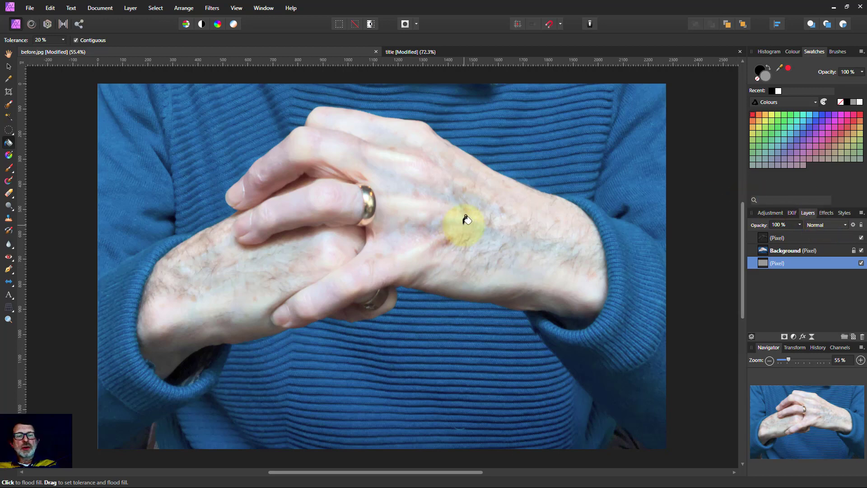
# Add an HSL adjustment at the top of the layer stack with Saturation Shift at -100%
pyautogui.click(221, 203)
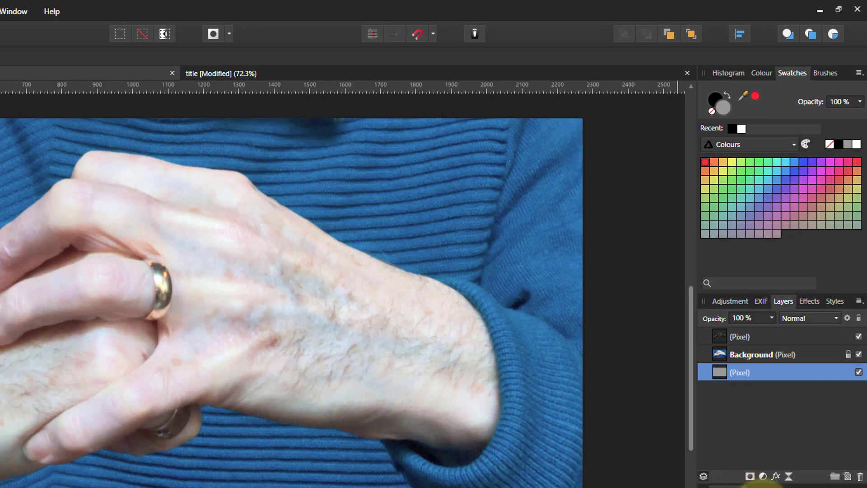
pyautogui.click(728, 340)
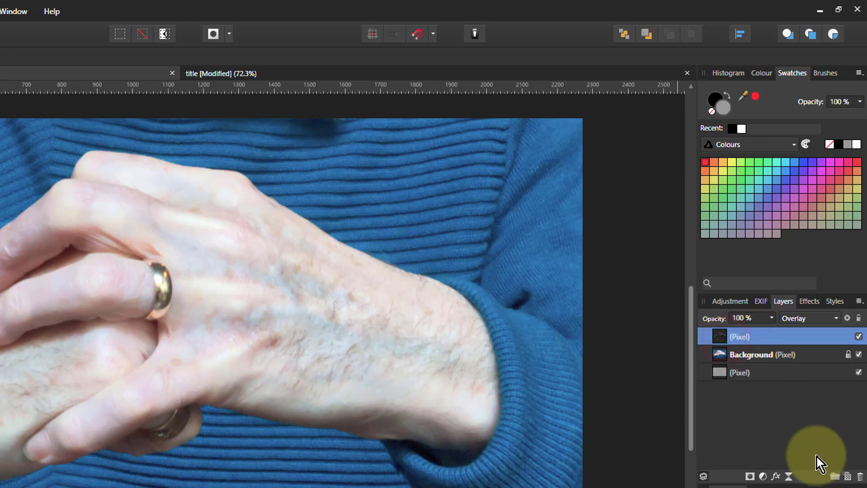
pyautogui.click(763, 477)
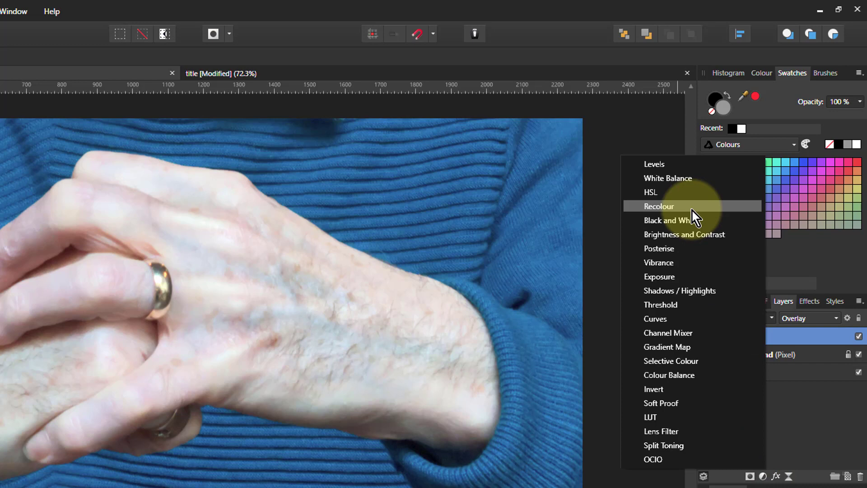
pyautogui.click(671, 193)
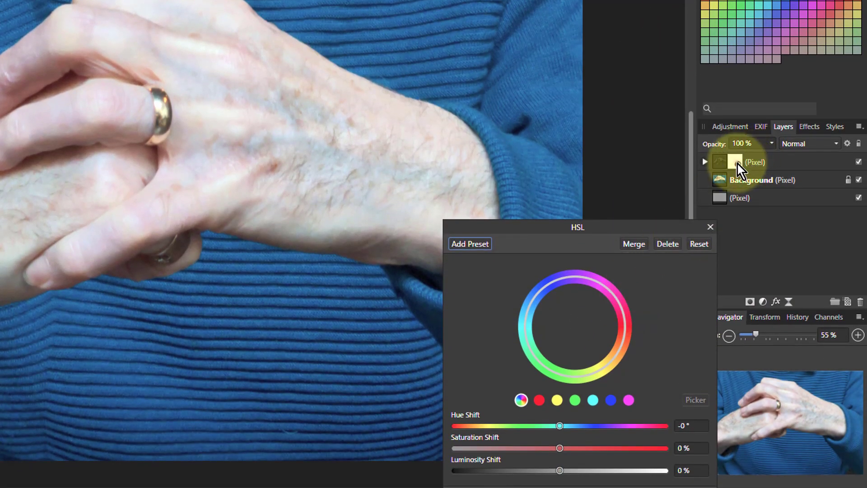
pyautogui.moveTo(738, 300); pyautogui.dragTo(739, 284)
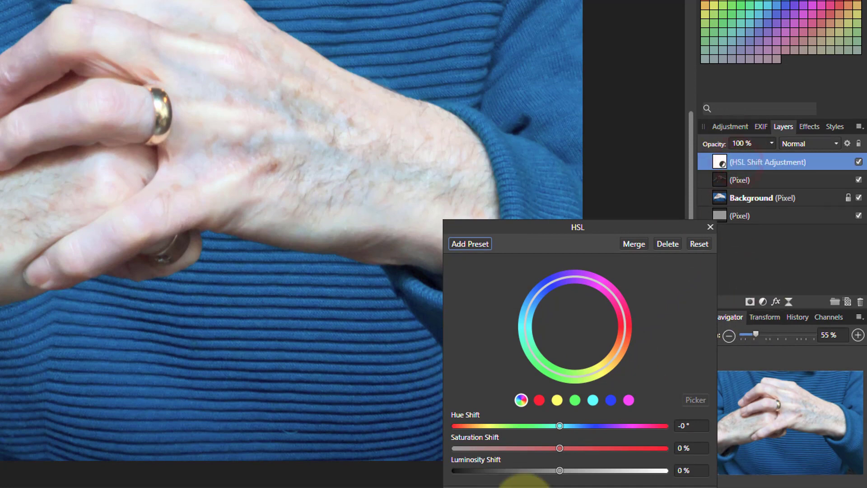
pyautogui.click(559, 448)
pyautogui.moveTo(562, 449); pyautogui.dragTo(429, 459)
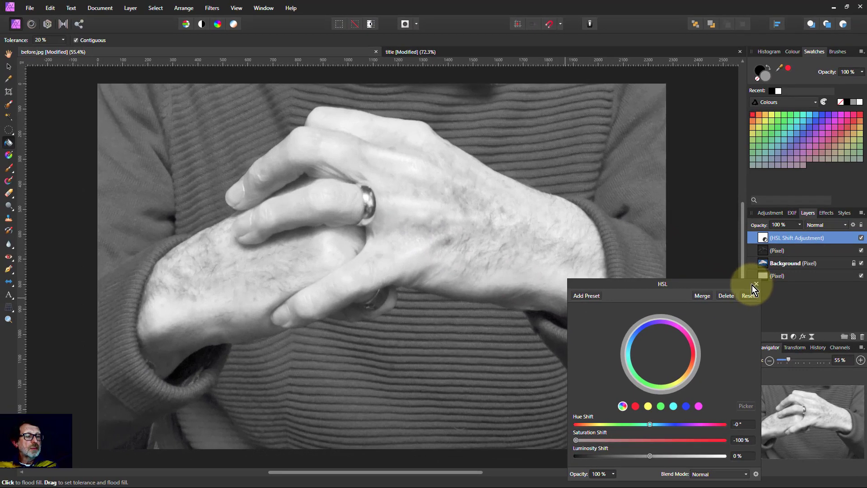
pyautogui.click(755, 284)
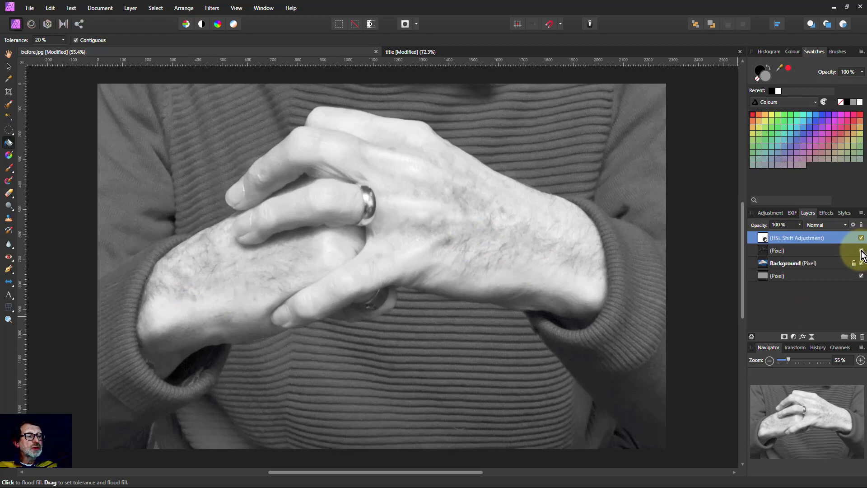
# Toggle the dodge-and-burn layer on and off to compare, then hide the HSL Shift adjustment
pyautogui.click(861, 250)
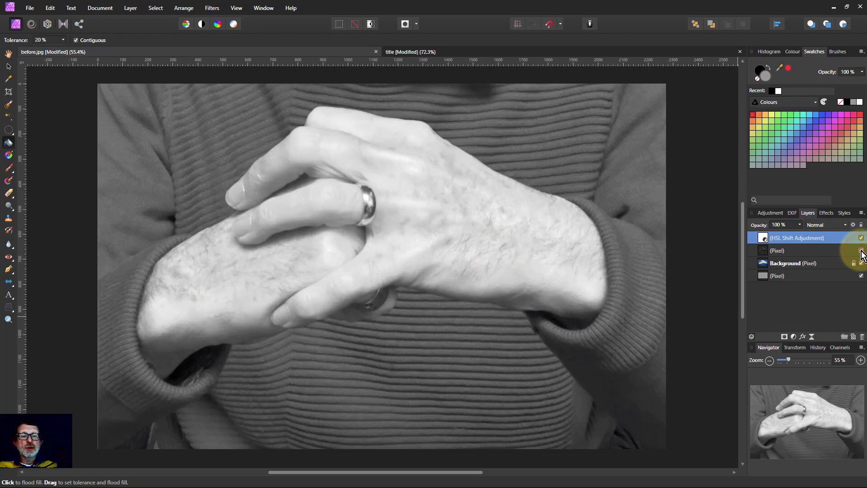
pyautogui.click(861, 251)
pyautogui.click(860, 251)
pyautogui.click(860, 251)
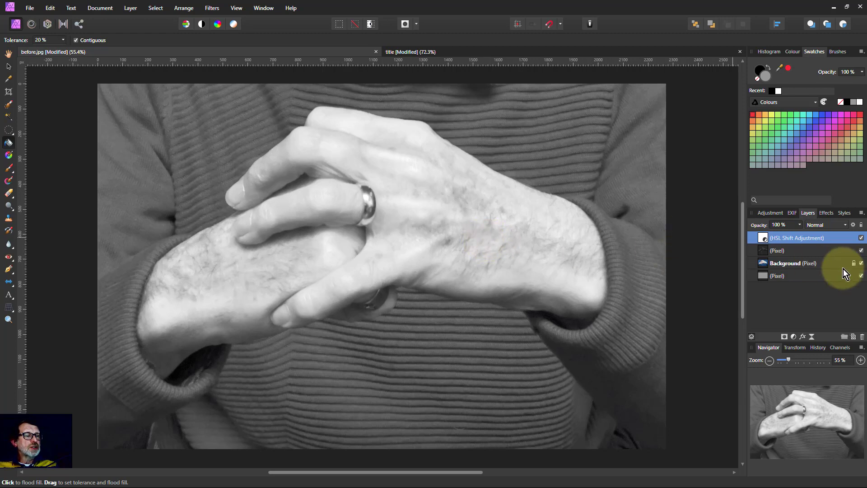
pyautogui.click(861, 237)
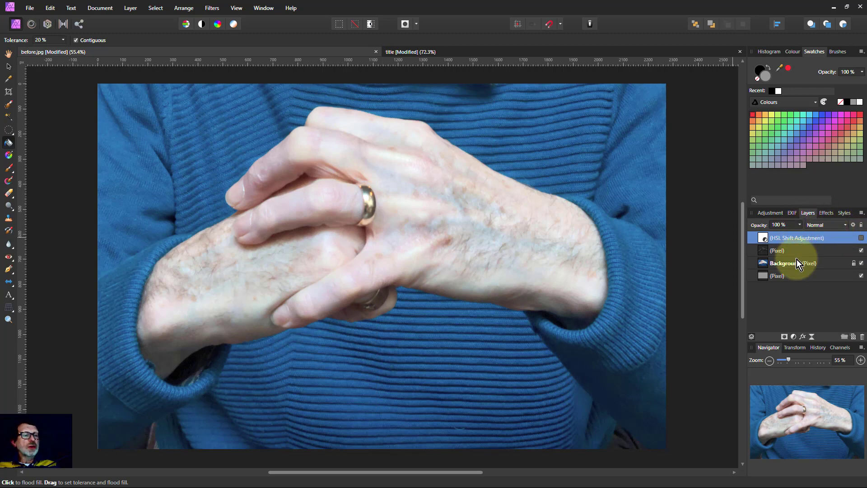
pyautogui.click(773, 254)
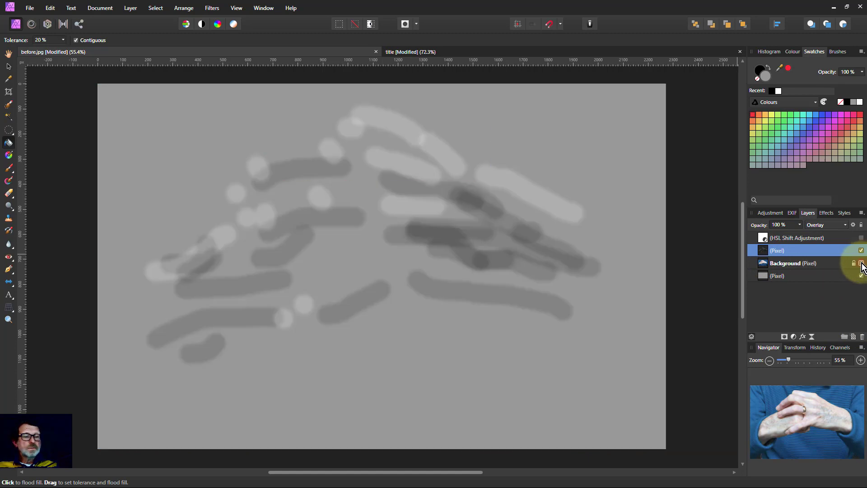
pyautogui.click(861, 263)
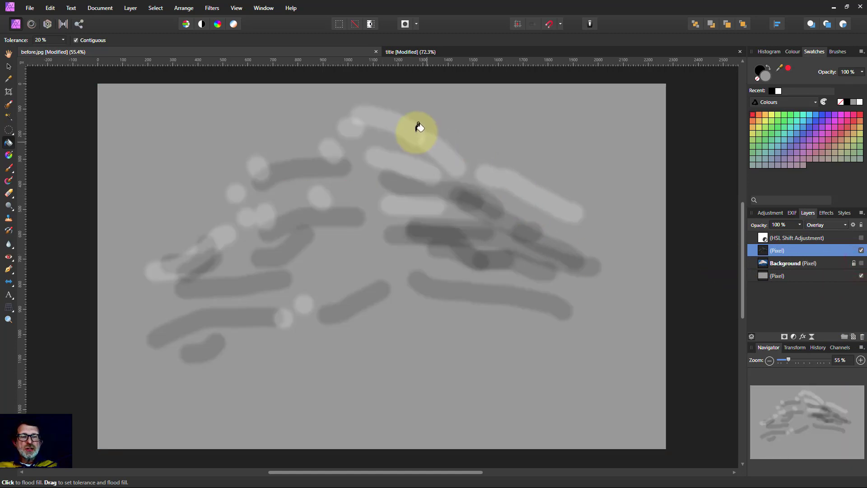
pyautogui.click(861, 263)
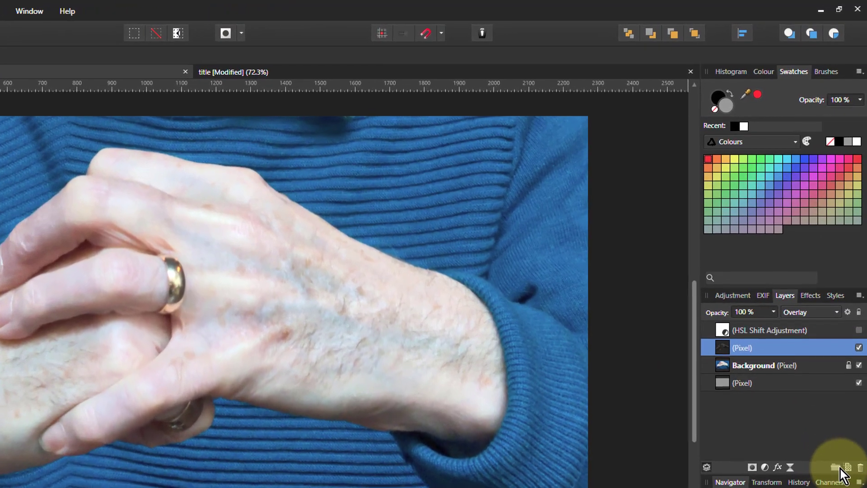
# Add a live Gaussian Blur of about 21.4 px to the strokes layer, briefly hiding the photo to check
pyautogui.click(790, 469)
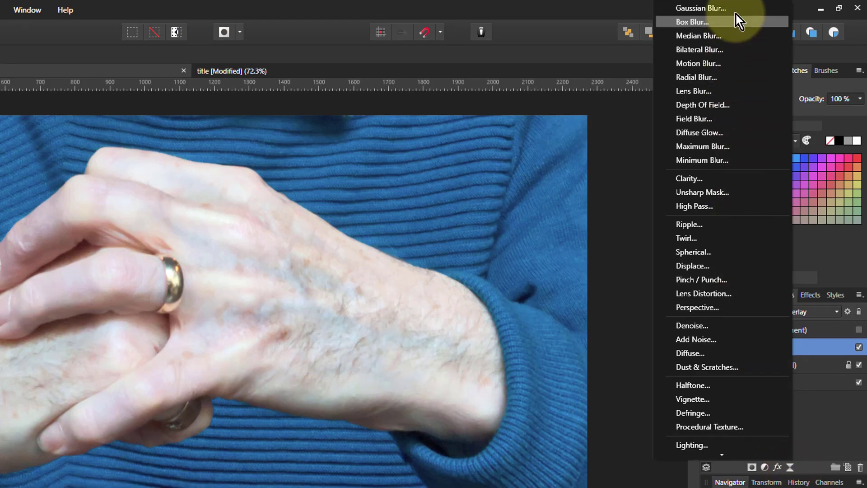
pyautogui.click(736, 22)
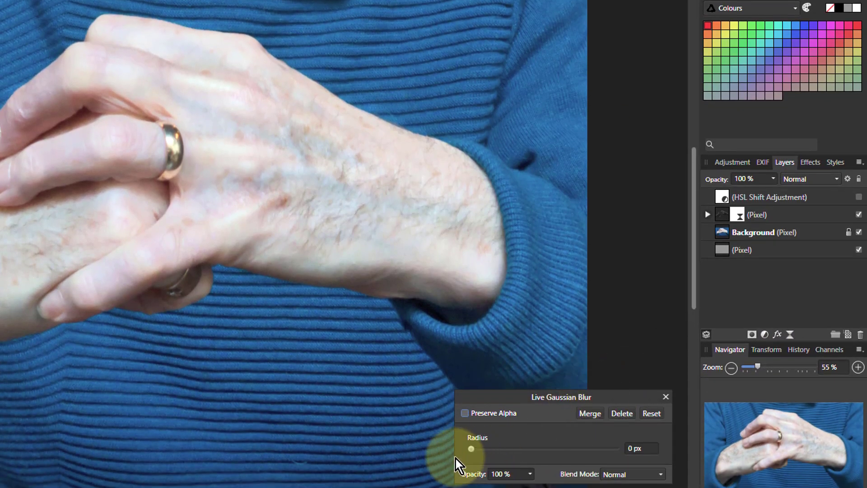
pyautogui.moveTo(470, 449)
pyautogui.mouseDown()
pyautogui.moveTo(626, 451)
pyautogui.moveTo(464, 453)
pyautogui.mouseUp()
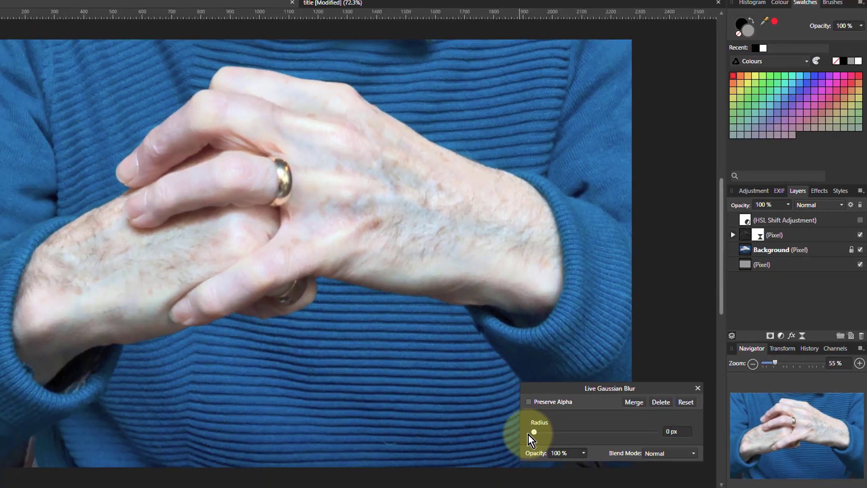
pyautogui.moveTo(528, 434); pyautogui.dragTo(670, 422)
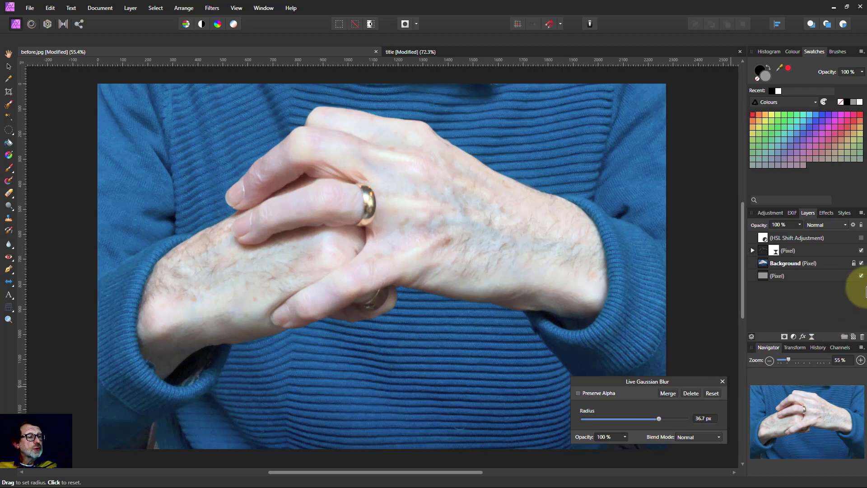
pyautogui.click(861, 263)
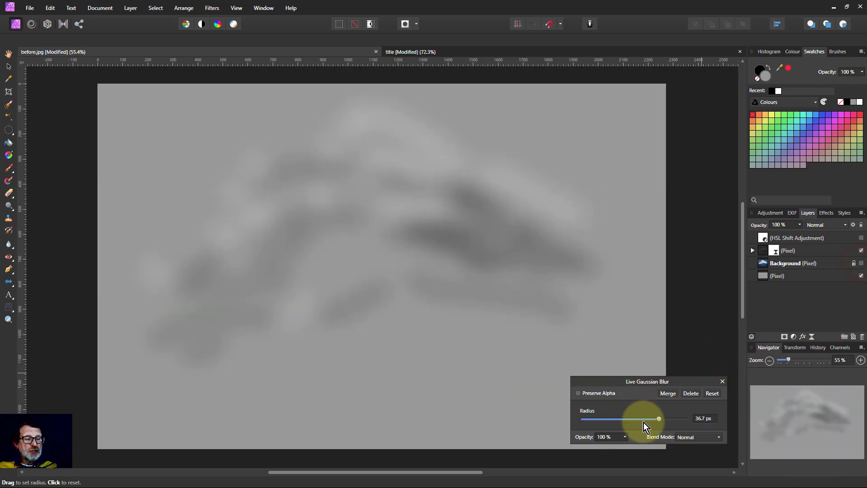
pyautogui.moveTo(657, 418)
pyautogui.mouseDown()
pyautogui.moveTo(542, 427)
pyautogui.moveTo(670, 427)
pyautogui.moveTo(626, 429)
pyautogui.moveTo(652, 430)
pyautogui.moveTo(641, 429)
pyautogui.mouseUp()
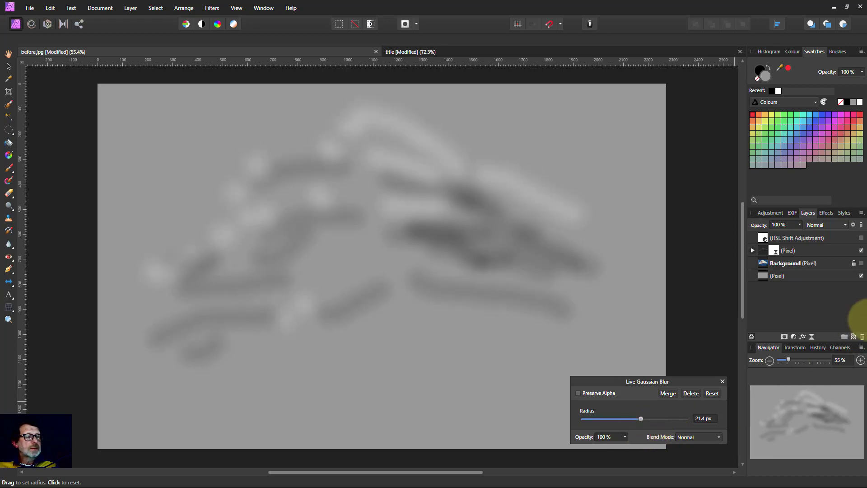
pyautogui.click(859, 263)
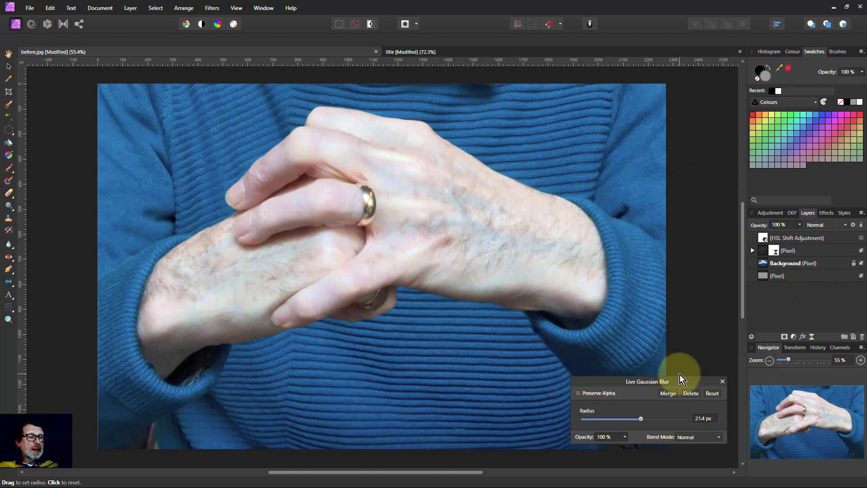
# Select the dodge-and-burn Pixel layer to dismiss the Live Gaussian Blur settings
pyautogui.click(763, 250)
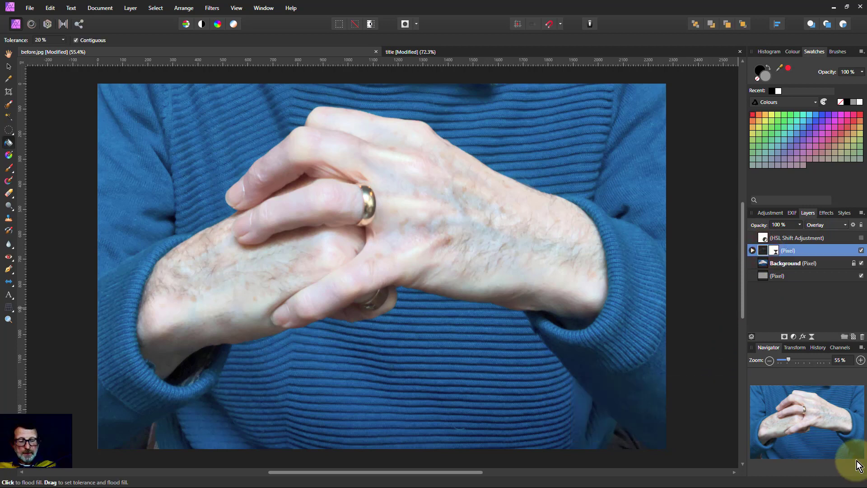